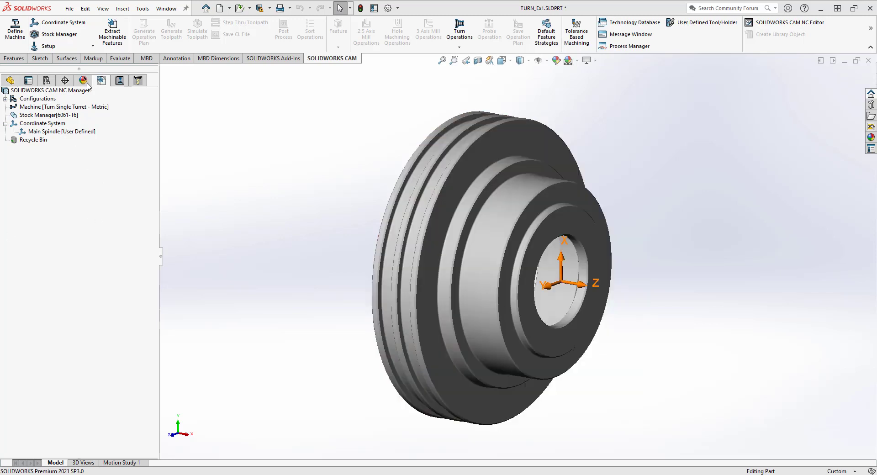
Review the SOLIDWORKS CAM 2021 and CAMWorks 2021 add-in entries, closing the list unchanged
{"action": "left_click", "coordinate": [399, 9]}
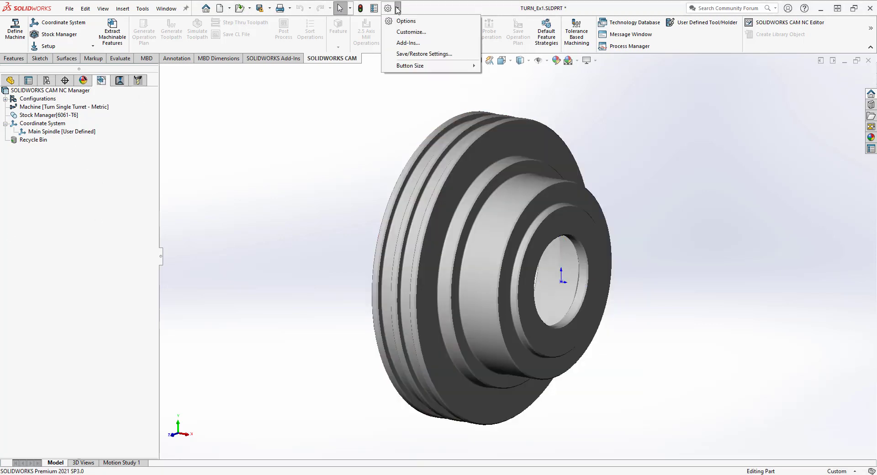
{"action": "left_click", "coordinate": [403, 43]}
{"action": "left_click", "coordinate": [293, 230]}
{"action": "scroll", "coordinate": [289, 231], "scroll_direction": "down", "scroll_amount": 2}
{"action": "left_click", "coordinate": [245, 221]}
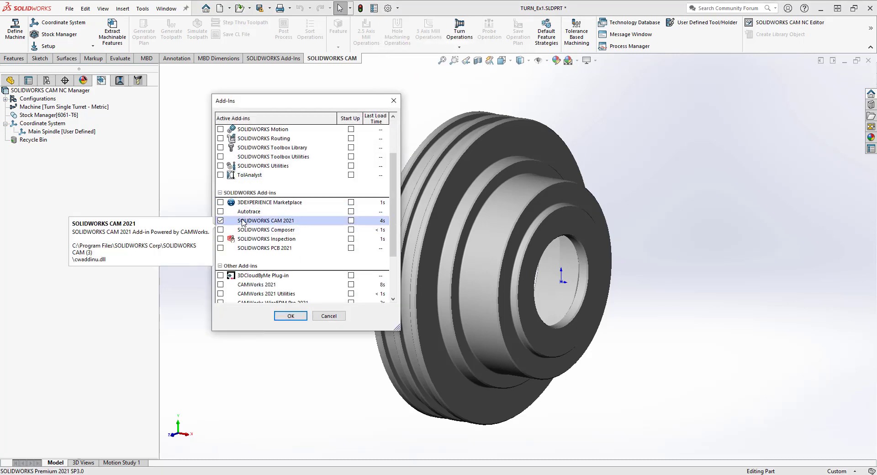
{"action": "left_click", "coordinate": [249, 285]}
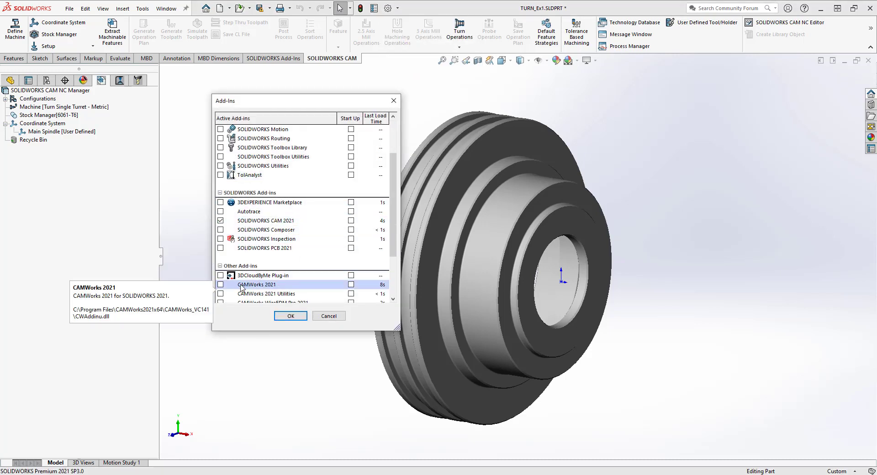
{"action": "left_click", "coordinate": [329, 317]}
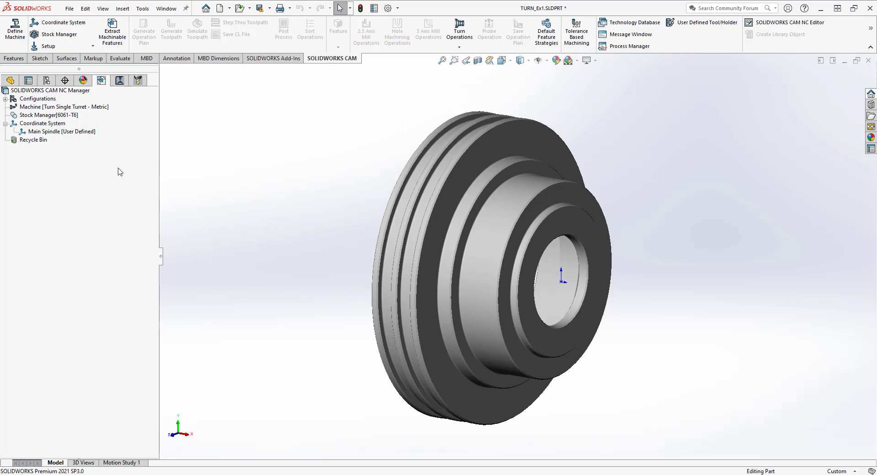
Edit the Machine definition from the CAM NC Manager and view the available machines list
{"action": "right_click", "coordinate": [42, 107]}
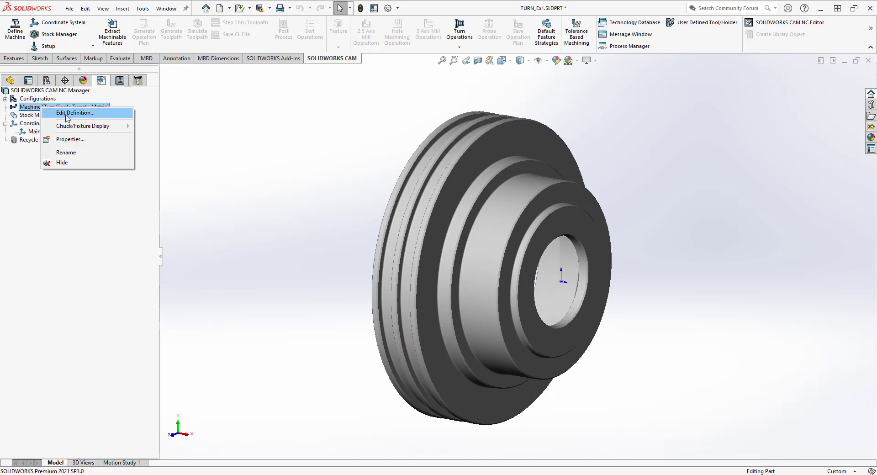
{"action": "left_click", "coordinate": [15, 36]}
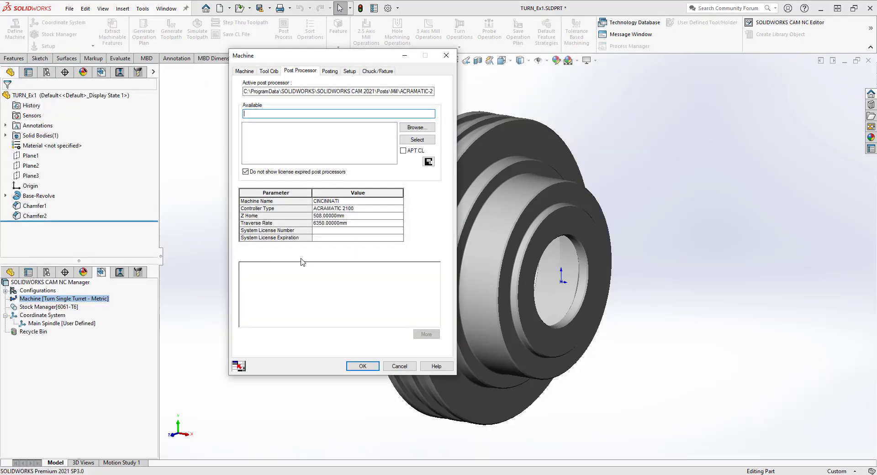
{"action": "left_click", "coordinate": [244, 71]}
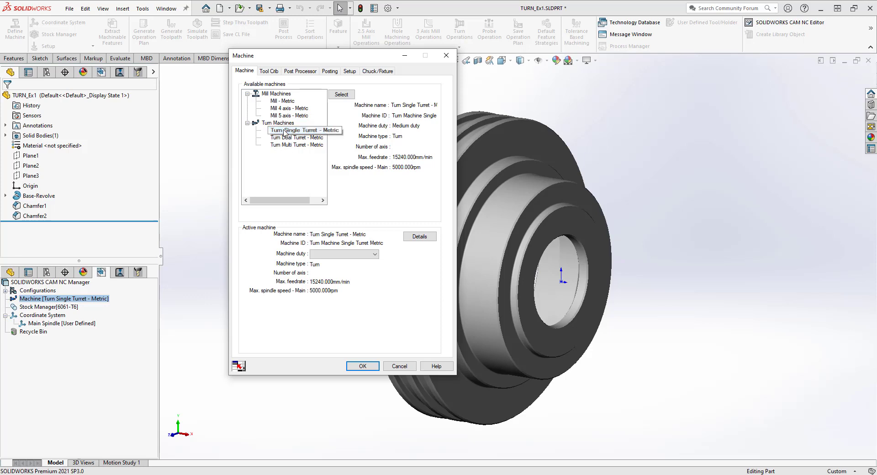
Activate Mill - Metric and inspect its active post processor path, ACRAMATIC-2100
{"action": "left_click", "coordinate": [284, 101]}
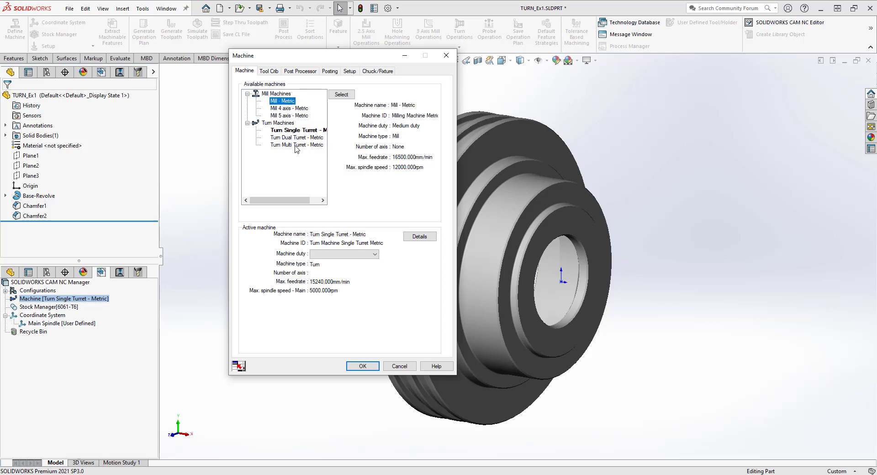
{"action": "left_click", "coordinate": [340, 94]}
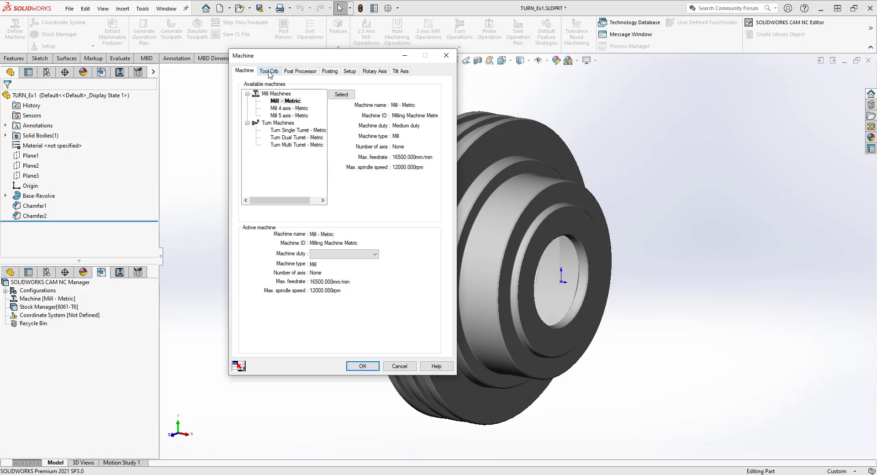
{"action": "left_click", "coordinate": [288, 72]}
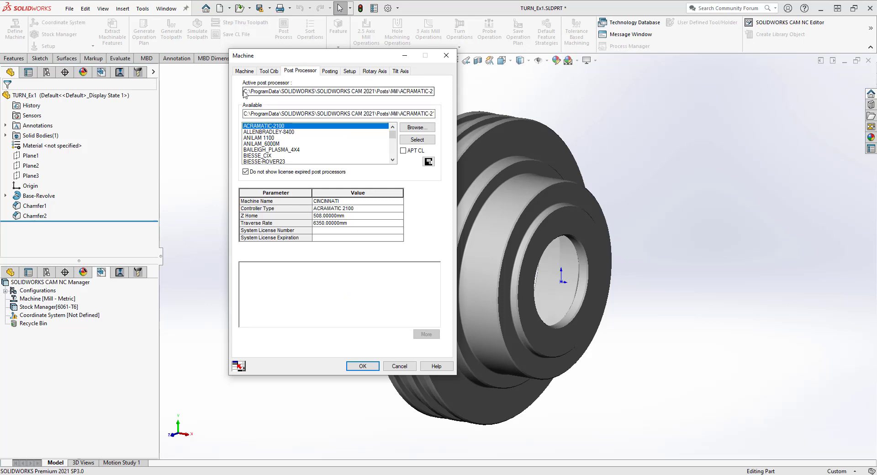
{"action": "left_click_drag", "start_coordinate": [244, 91], "coordinate": [443, 86]}
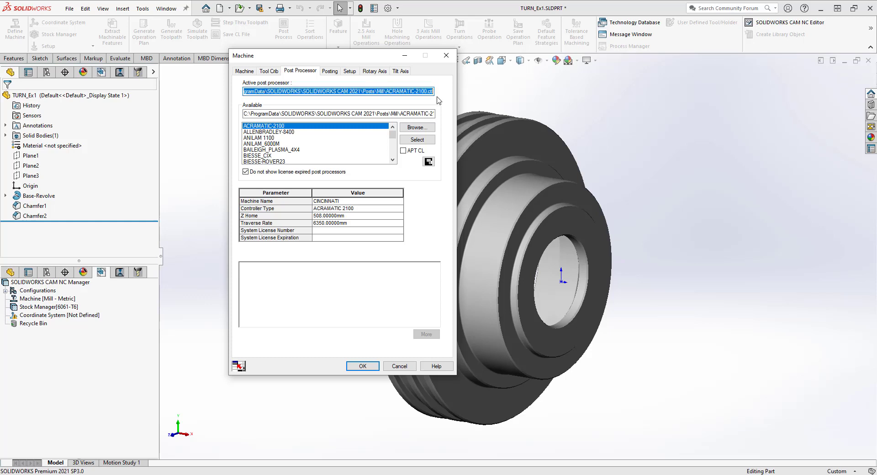
Inspect the available post path, then browse the Posts\Mill folder of .ctl files
{"action": "left_click_drag", "start_coordinate": [245, 113], "coordinate": [439, 109]}
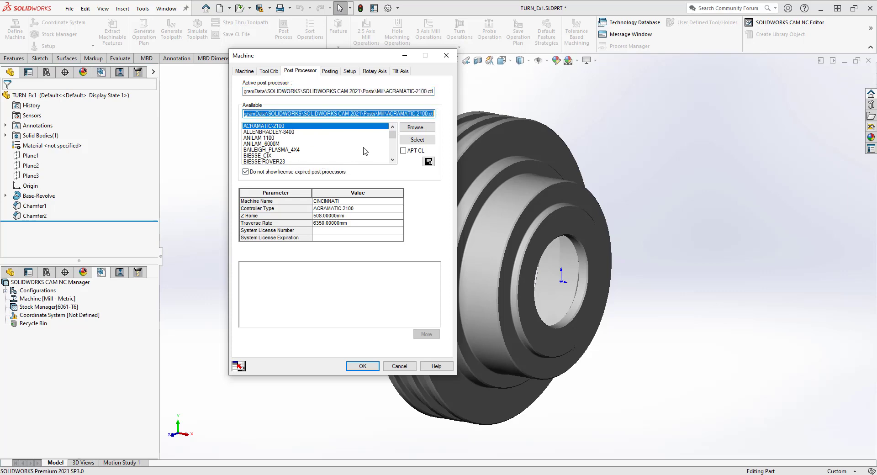
{"action": "mouse_move", "coordinate": [395, 136]}
{"action": "left_mouse_down"}
{"action": "mouse_move", "coordinate": [396, 149]}
{"action": "mouse_move", "coordinate": [393, 132]}
{"action": "left_mouse_up"}
{"action": "left_click_drag", "start_coordinate": [275, 114], "coordinate": [242, 113]}
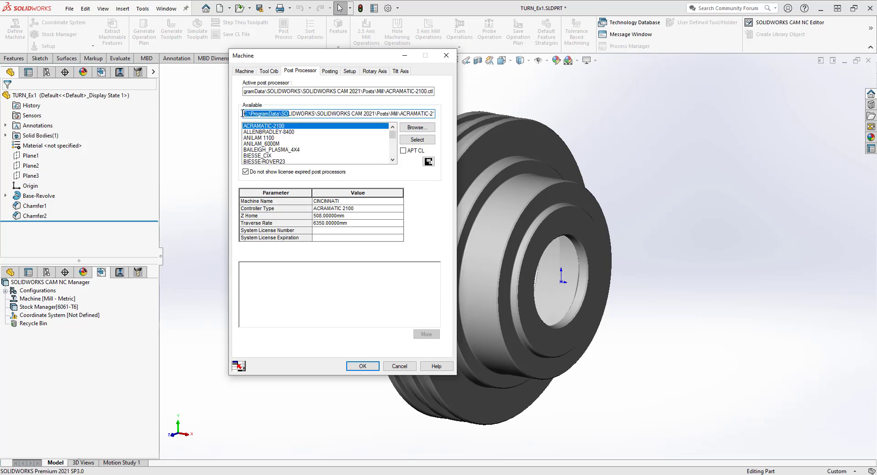
{"action": "left_click", "coordinate": [272, 113]}
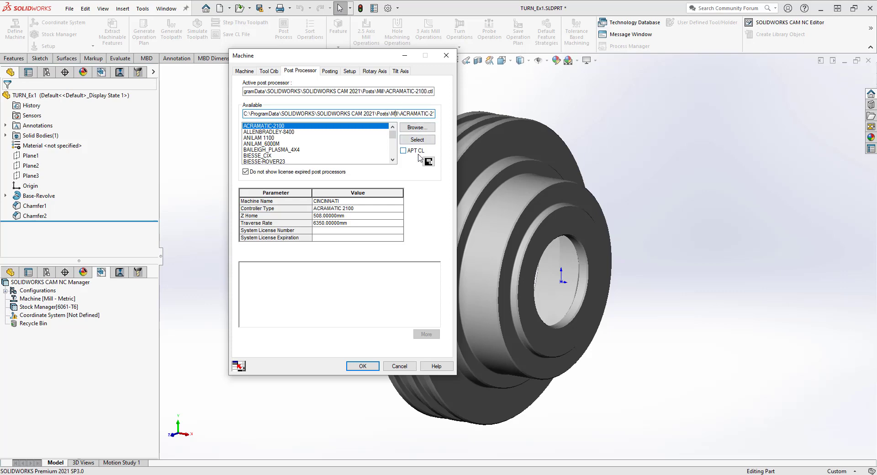
{"action": "left_click", "coordinate": [417, 128]}
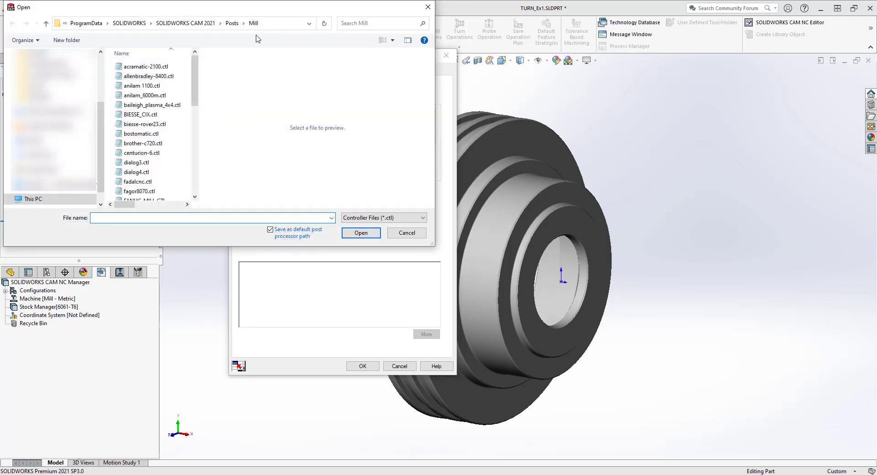
Reposition the Open dialog, scroll through the .ctl files, and cancel without choosing one
{"action": "left_click_drag", "start_coordinate": [252, 8], "coordinate": [271, 57]}
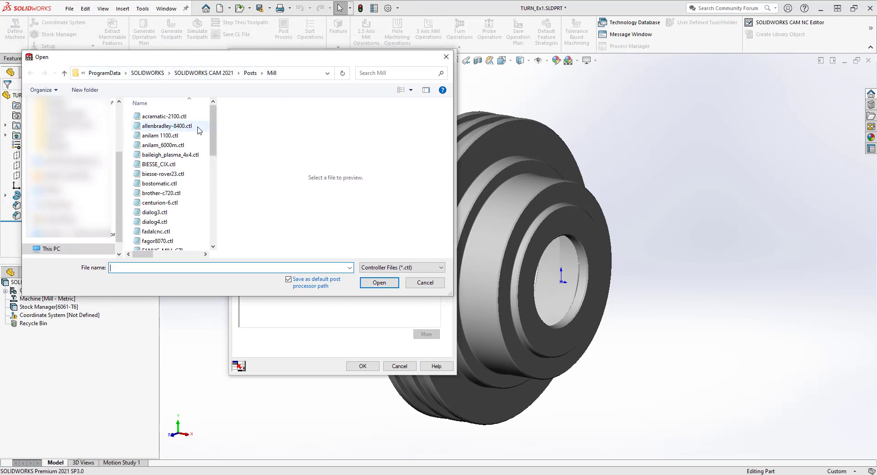
{"action": "left_click_drag", "start_coordinate": [214, 131], "coordinate": [212, 227]}
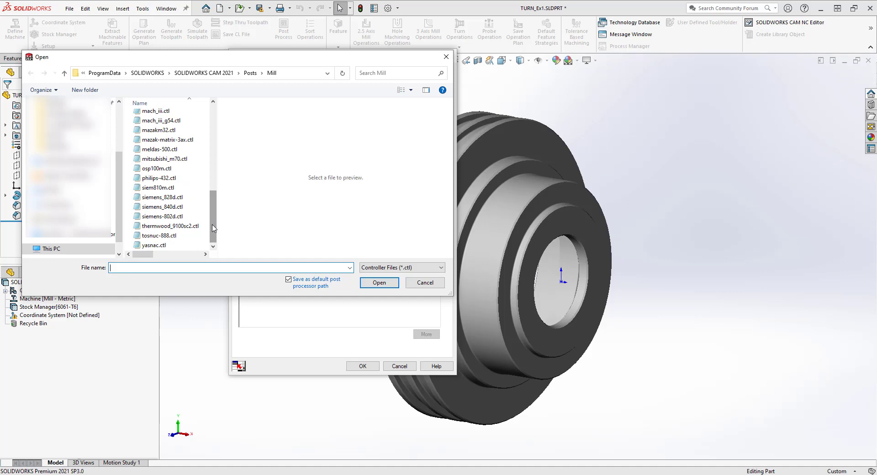
{"action": "scroll", "coordinate": [183, 183], "scroll_direction": "up", "scroll_amount": 12}
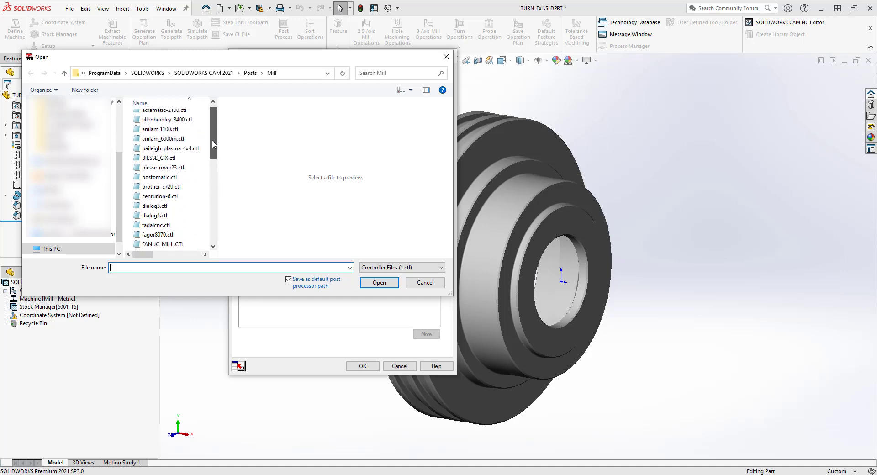
{"action": "left_click", "coordinate": [423, 282]}
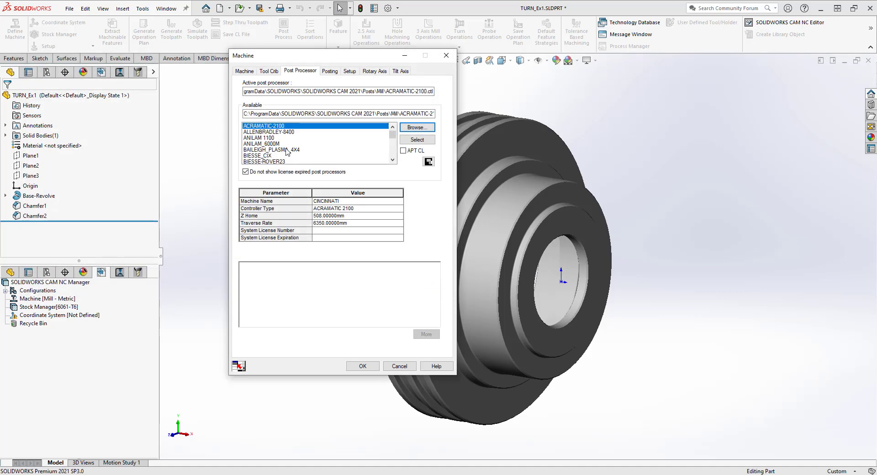
{"action": "scroll", "coordinate": [287, 152], "scroll_direction": "down", "scroll_amount": 2}
Make FADALCNC the active post processor and inspect its path
{"action": "scroll", "coordinate": [265, 153], "scroll_direction": "down", "scroll_amount": 1}
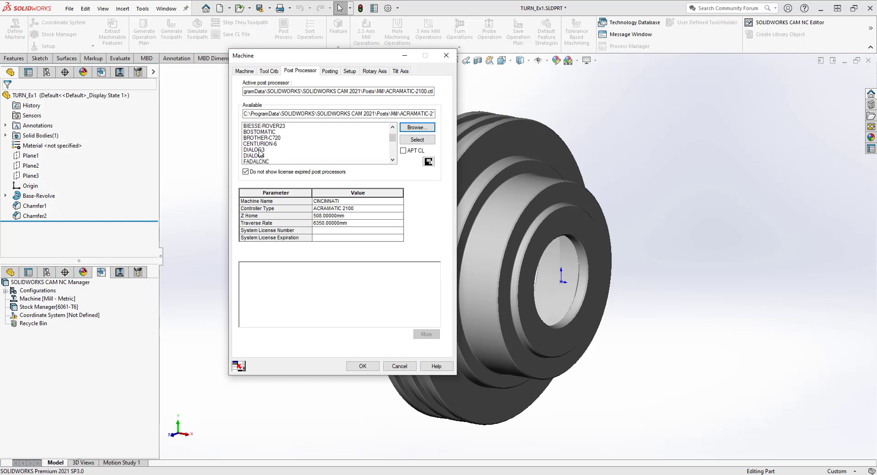
{"action": "left_click", "coordinate": [264, 161]}
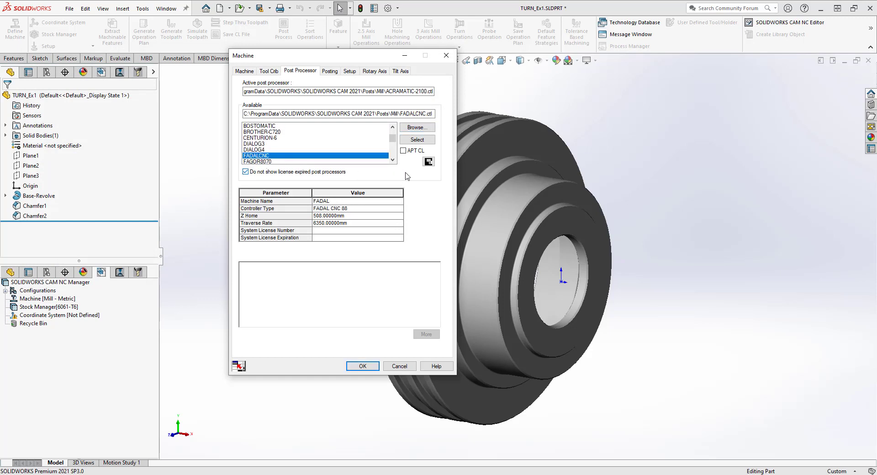
{"action": "left_click", "coordinate": [416, 141]}
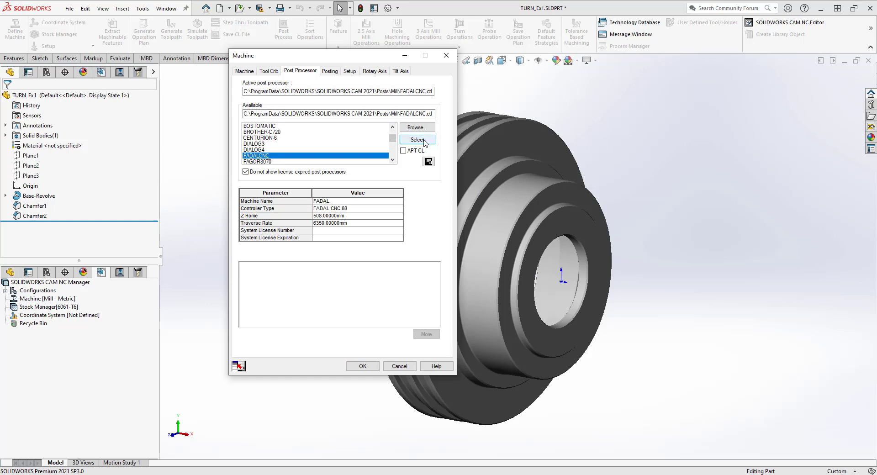
{"action": "left_click_drag", "start_coordinate": [244, 92], "coordinate": [433, 94]}
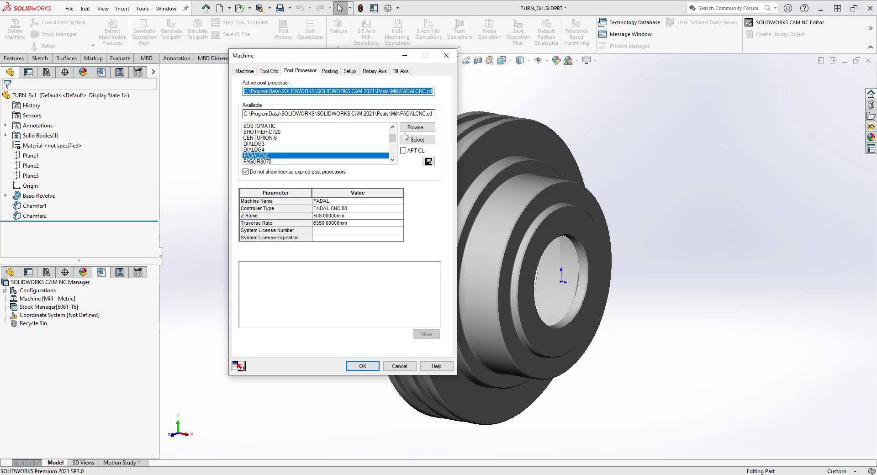
Re-pick FADALCNC after trying CENTURION-6, then pick Turn Single Turret - Metric on the Machine tab
{"action": "left_click", "coordinate": [276, 138]}
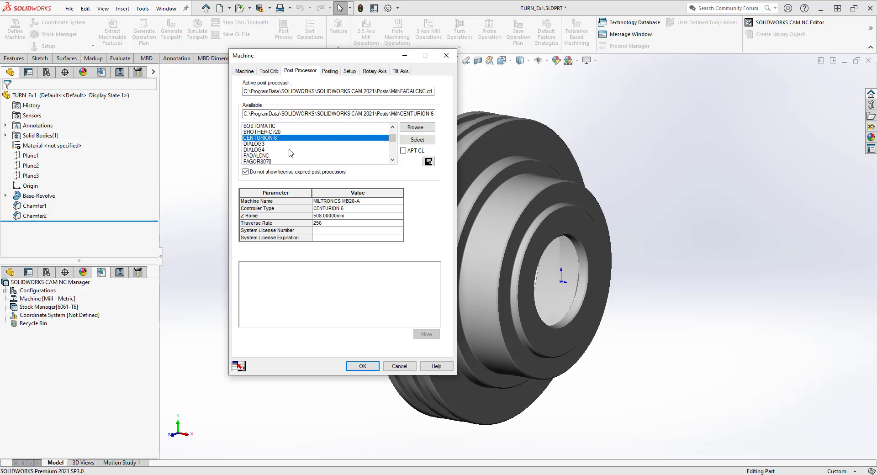
{"action": "left_click", "coordinate": [273, 156]}
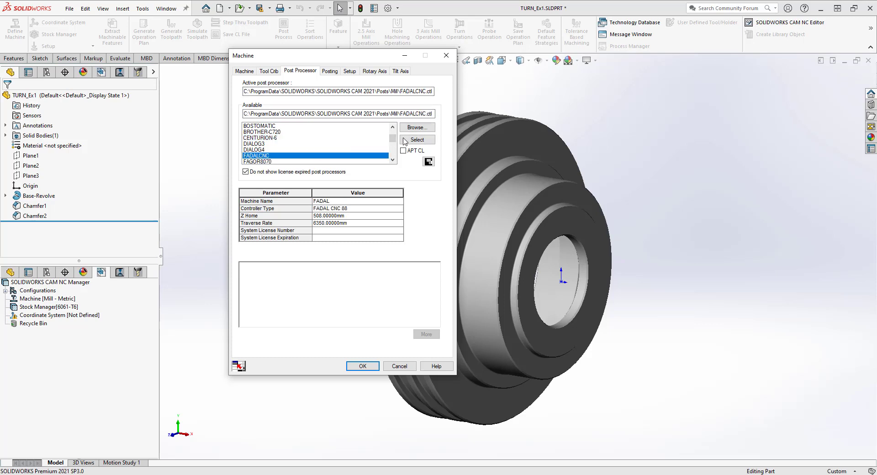
{"action": "left_click", "coordinate": [417, 140]}
{"action": "left_click", "coordinate": [247, 72]}
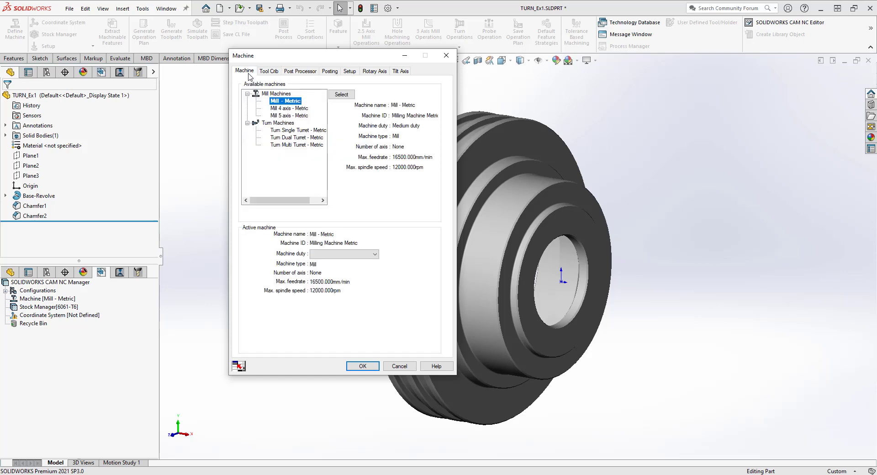
{"action": "left_click", "coordinate": [276, 132]}
Activate Turn Single Turret - Metric and load fanuc_t2axis.ctl from the Posts\Turn folder
{"action": "left_click", "coordinate": [343, 94]}
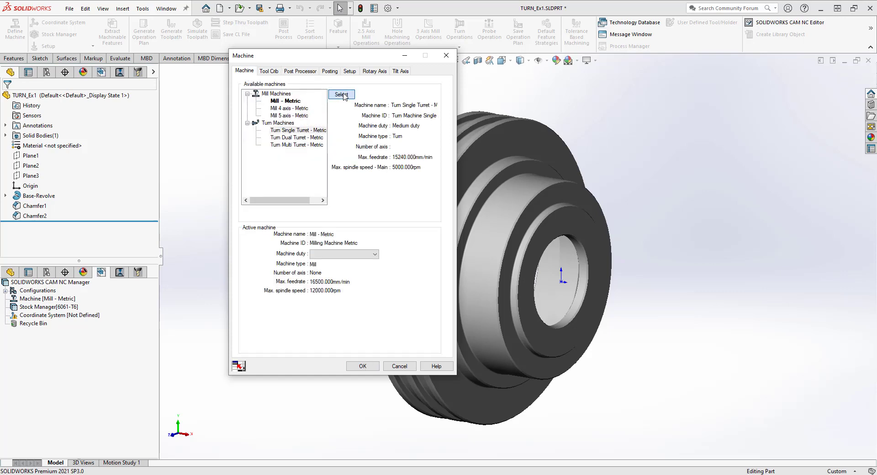
{"action": "left_click", "coordinate": [306, 72]}
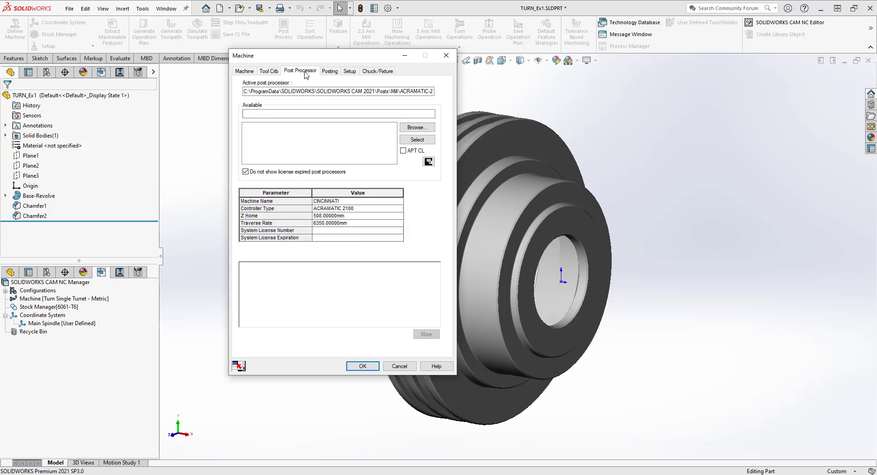
{"action": "left_click", "coordinate": [417, 127]}
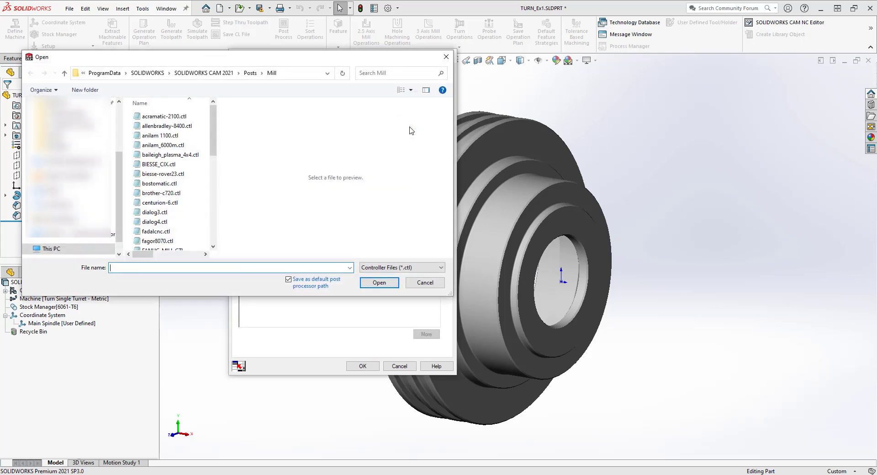
{"action": "left_click", "coordinate": [250, 73]}
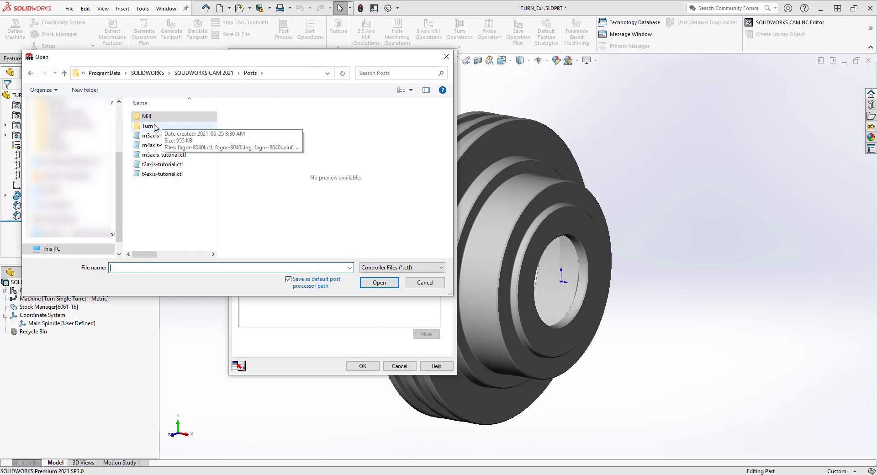
{"action": "double_click", "coordinate": [149, 126]}
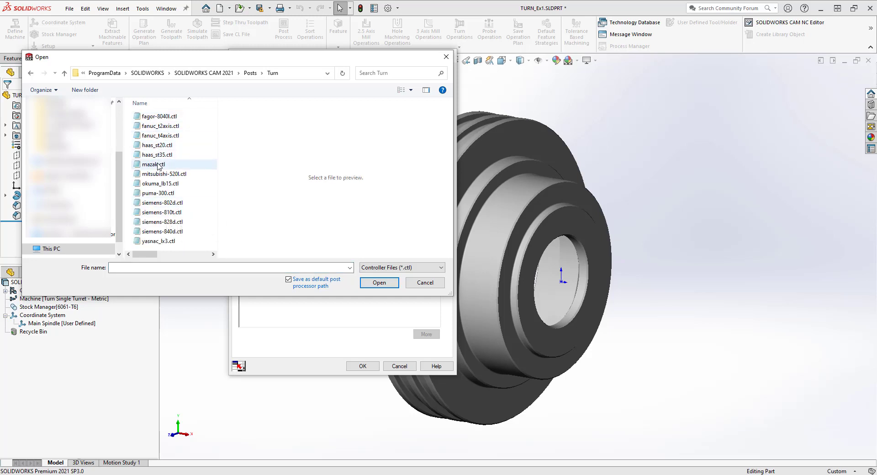
{"action": "left_click", "coordinate": [160, 126]}
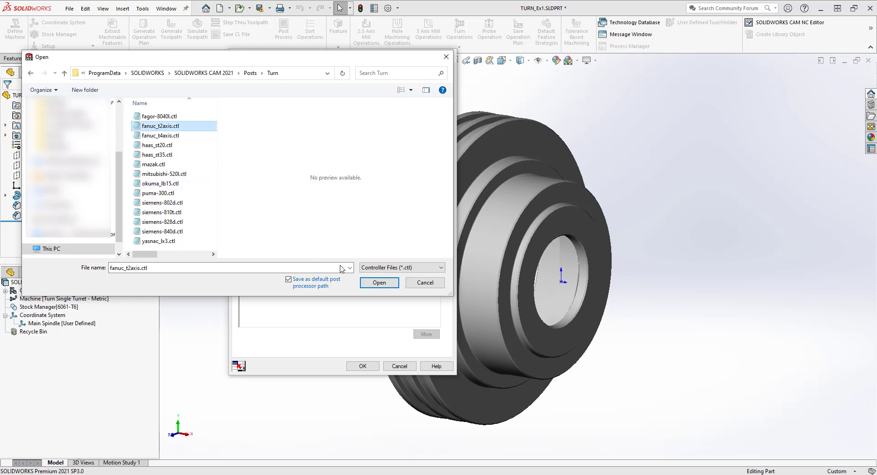
{"action": "left_click", "coordinate": [367, 283]}
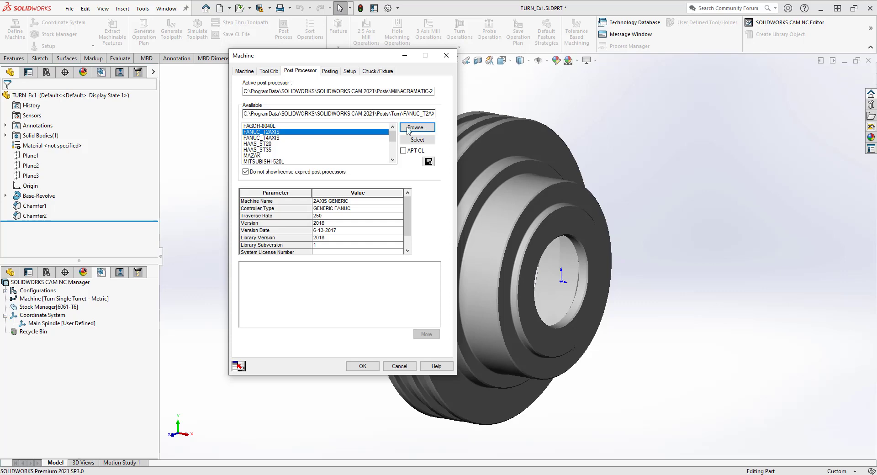
Activate FANUC_T2AXIS, then browse into C:\CAMWorksData\CAMWorks2021x64
{"action": "left_click", "coordinate": [417, 139]}
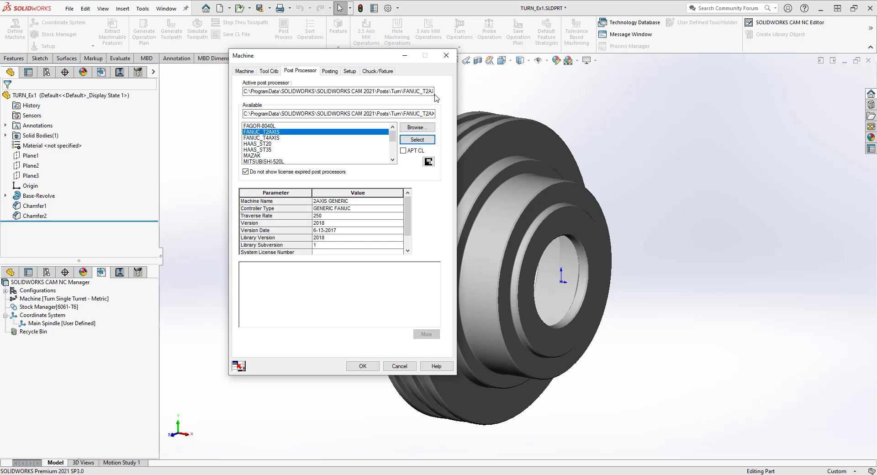
{"action": "left_click", "coordinate": [416, 129]}
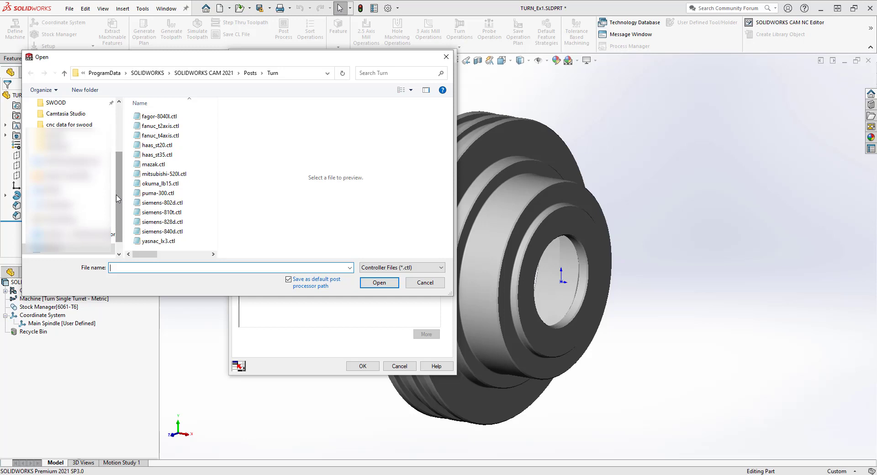
{"action": "left_click_drag", "start_coordinate": [118, 198], "coordinate": [118, 152]}
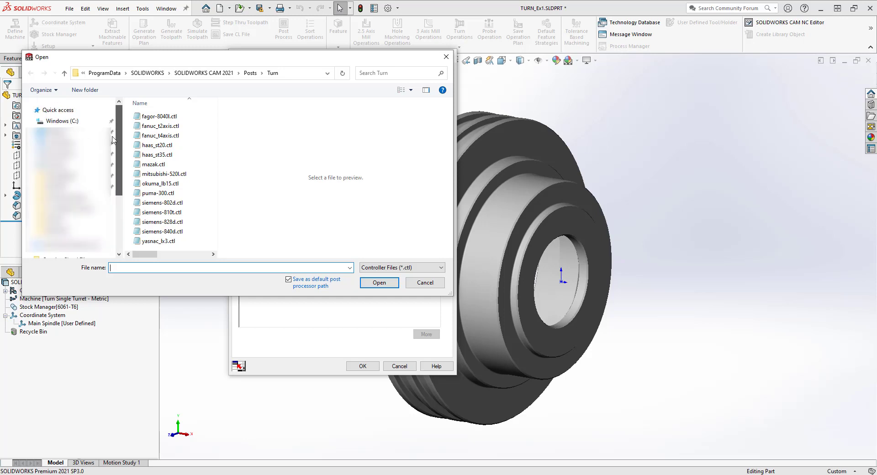
{"action": "left_click", "coordinate": [83, 122]}
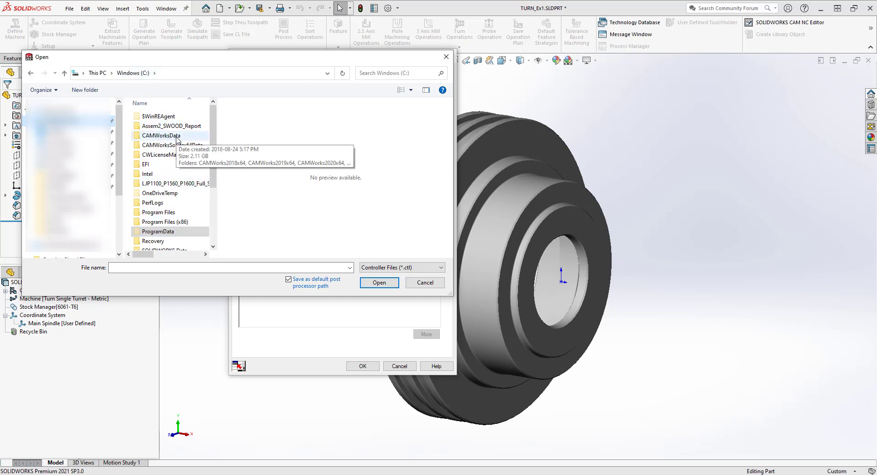
{"action": "double_click", "coordinate": [178, 137]}
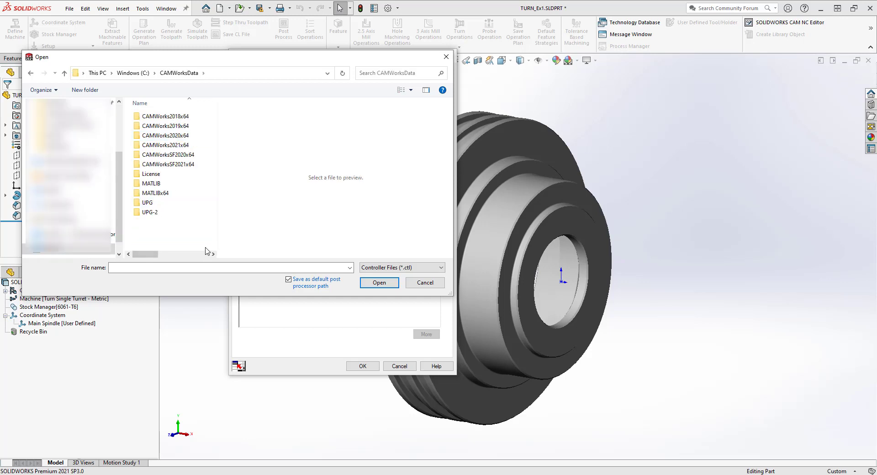
{"action": "double_click", "coordinate": [191, 146]}
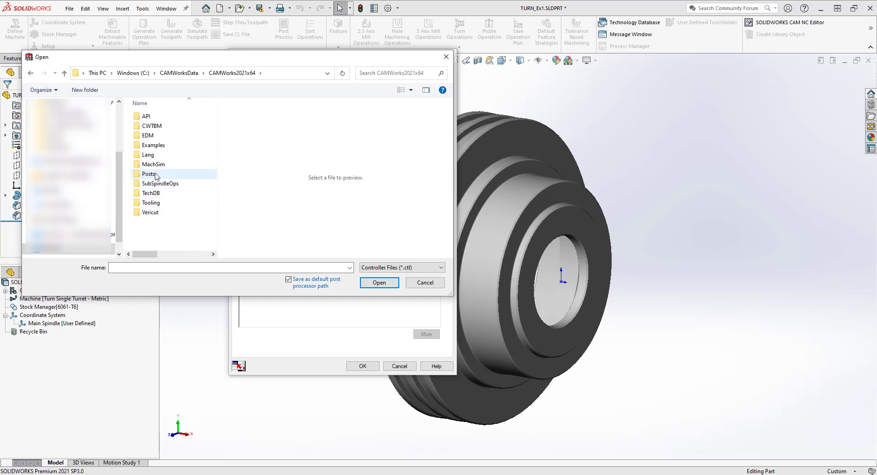
Look through the Posts\Mill files, then cancel both the Open and Machine dialogs
{"action": "double_click", "coordinate": [156, 175]}
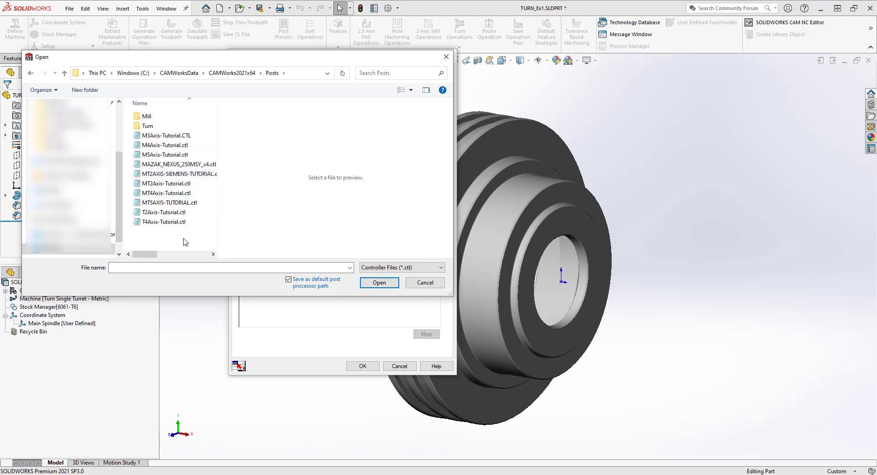
{"action": "double_click", "coordinate": [149, 117]}
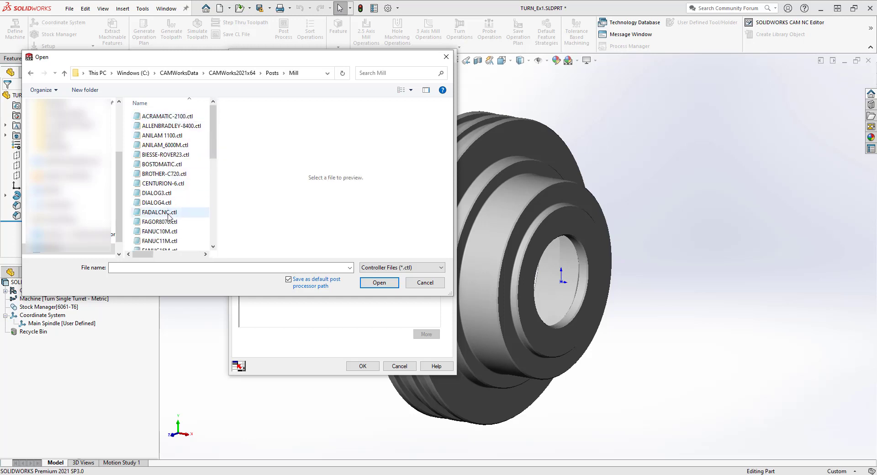
{"action": "scroll", "coordinate": [201, 232], "scroll_direction": "down", "scroll_amount": 3}
{"action": "scroll", "coordinate": [201, 231], "scroll_direction": "up", "scroll_amount": 3}
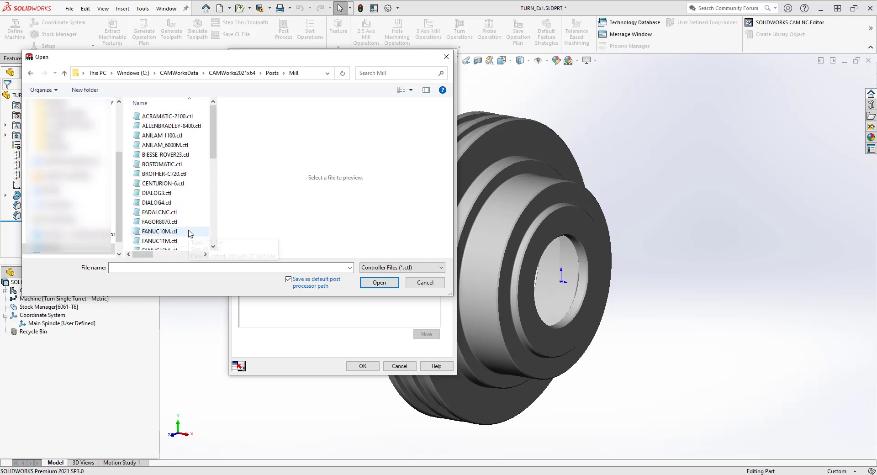
{"action": "left_click", "coordinate": [425, 283]}
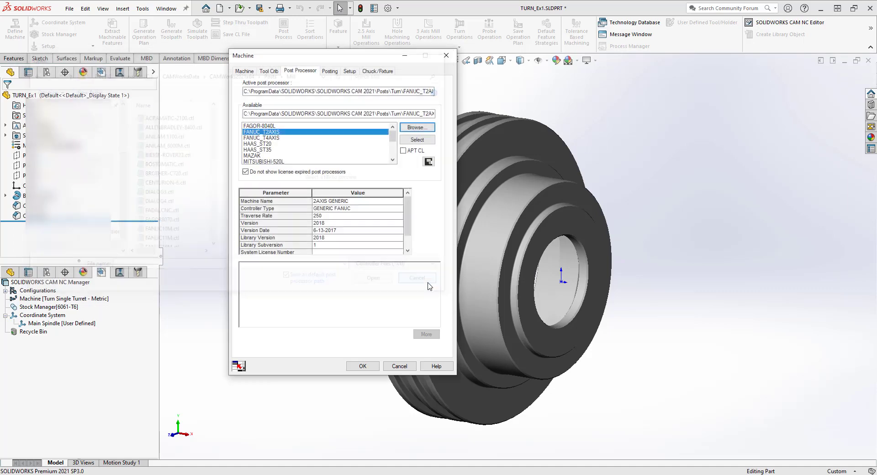
{"action": "left_click", "coordinate": [399, 366]}
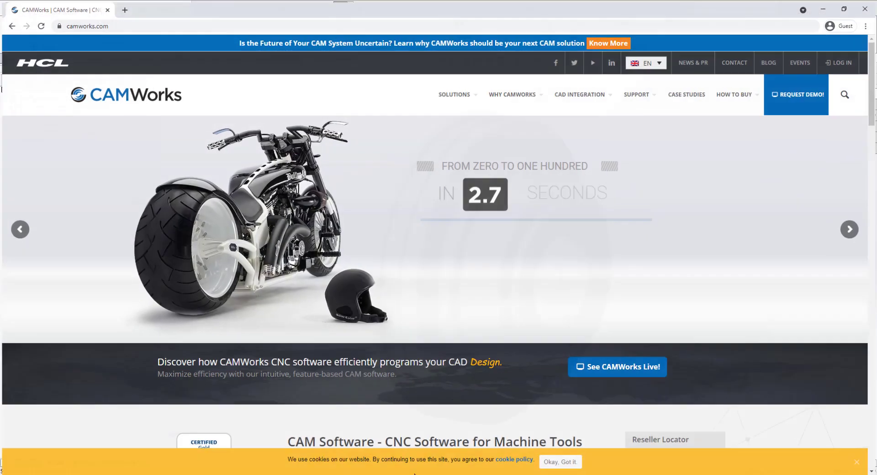
Go to camworks.com's Post Processor Library under SUPPORT and open the machine type choices
{"action": "left_click", "coordinate": [110, 23]}
{"action": "mouse_move", "coordinate": [644, 94]}
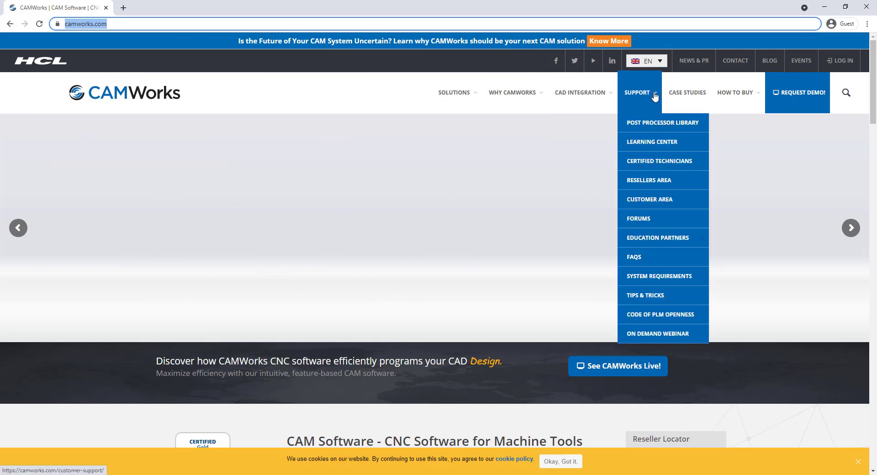
{"action": "left_click", "coordinate": [663, 123]}
{"action": "scroll", "coordinate": [711, 287], "scroll_direction": "down", "scroll_amount": 3}
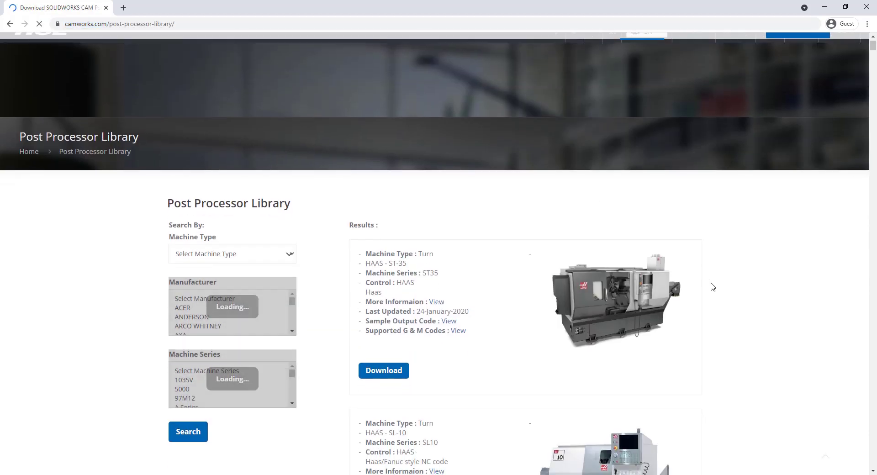
{"action": "left_click", "coordinate": [230, 153]}
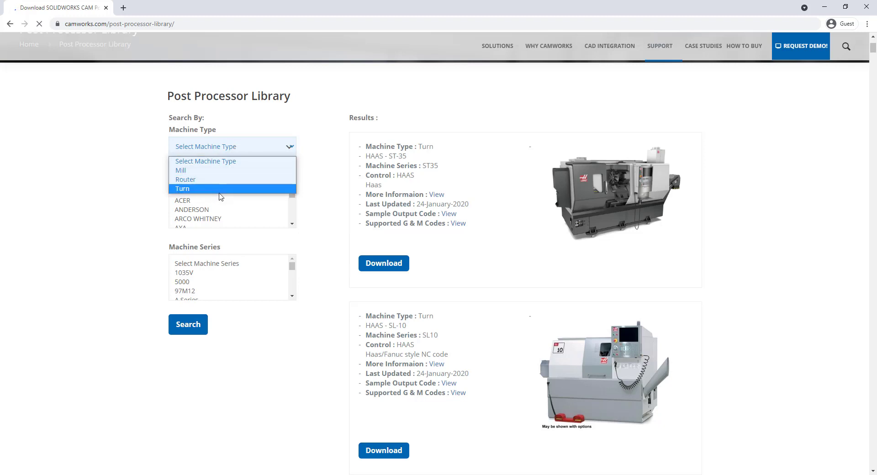
Filter posts to Mill, Okuma, GENOS_M560, search, and open the sample output code
{"action": "left_click", "coordinate": [223, 171]}
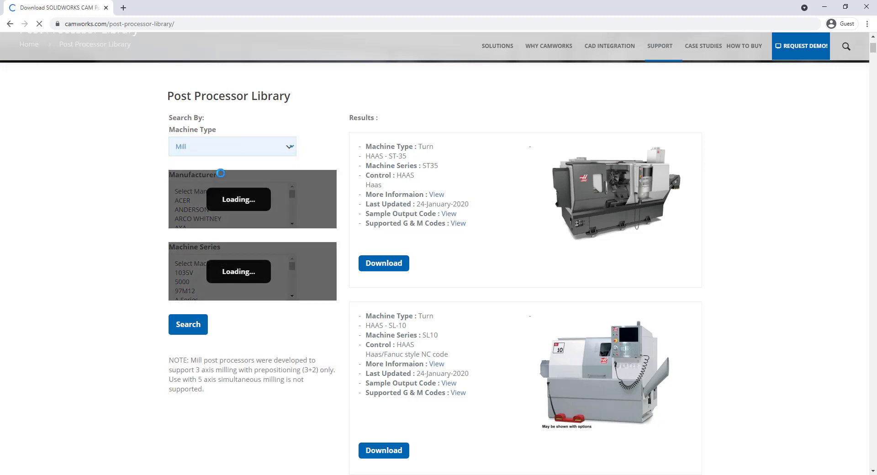
{"action": "scroll", "coordinate": [244, 209], "scroll_direction": "down", "scroll_amount": 8}
{"action": "scroll", "coordinate": [245, 208], "scroll_direction": "down", "scroll_amount": 4}
{"action": "left_click", "coordinate": [193, 210]}
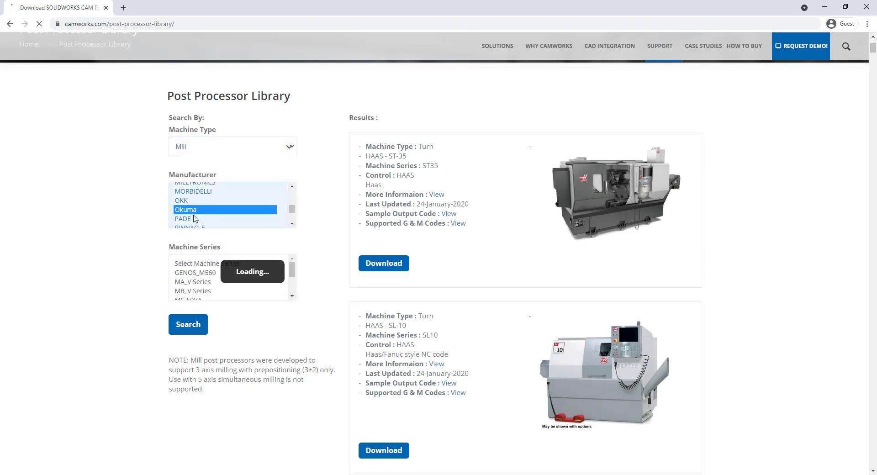
{"action": "scroll", "coordinate": [244, 280], "scroll_direction": "down", "scroll_amount": 2}
{"action": "scroll", "coordinate": [247, 280], "scroll_direction": "down", "scroll_amount": 1}
{"action": "scroll", "coordinate": [238, 281], "scroll_direction": "up", "scroll_amount": 3}
{"action": "left_click", "coordinate": [192, 273]}
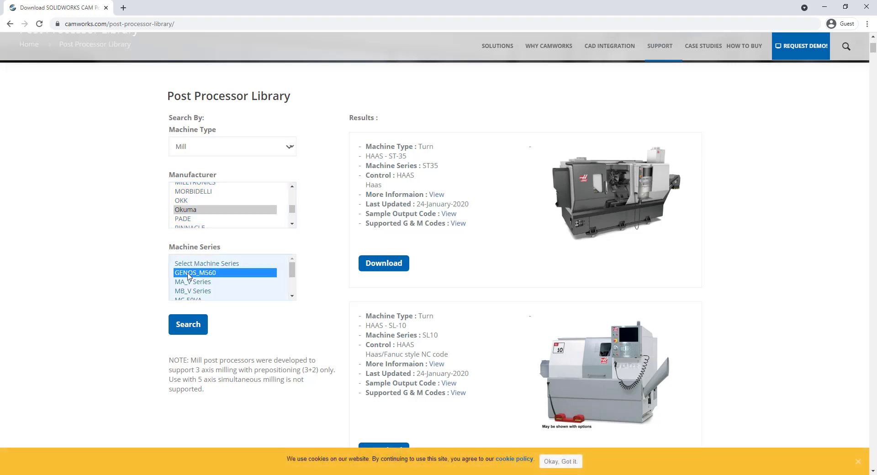
{"action": "left_click", "coordinate": [197, 327]}
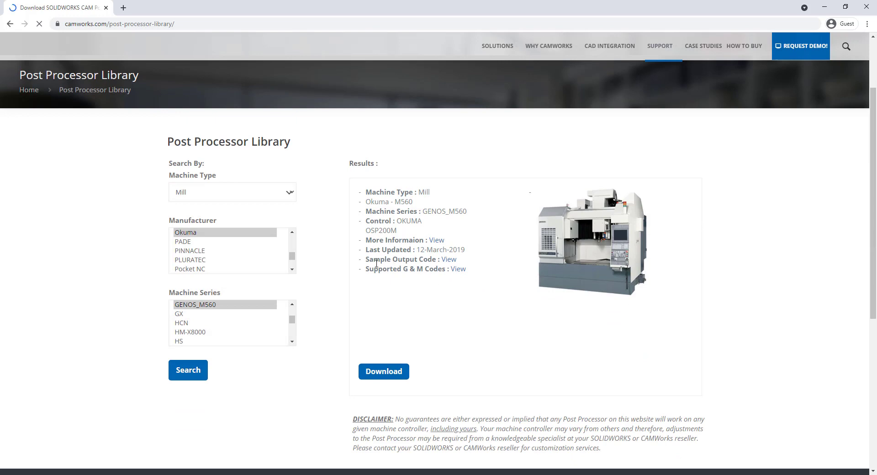
{"action": "left_click", "coordinate": [449, 259]}
{"action": "left_click", "coordinate": [77, 464]}
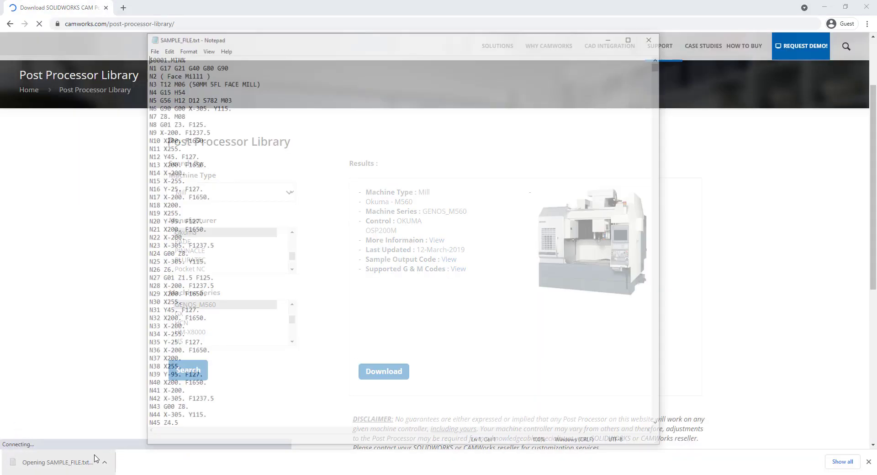
{"action": "scroll", "coordinate": [336, 295], "scroll_direction": "down", "scroll_amount": 6}
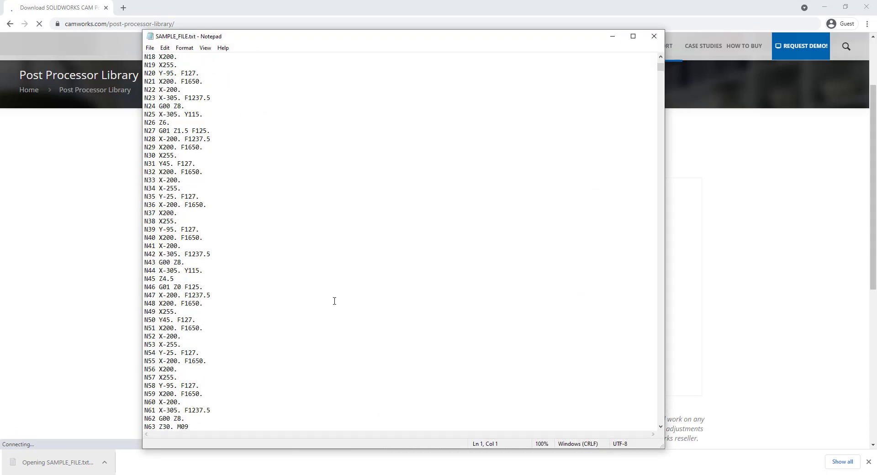
{"action": "scroll", "coordinate": [336, 296], "scroll_direction": "up", "scroll_amount": 6}
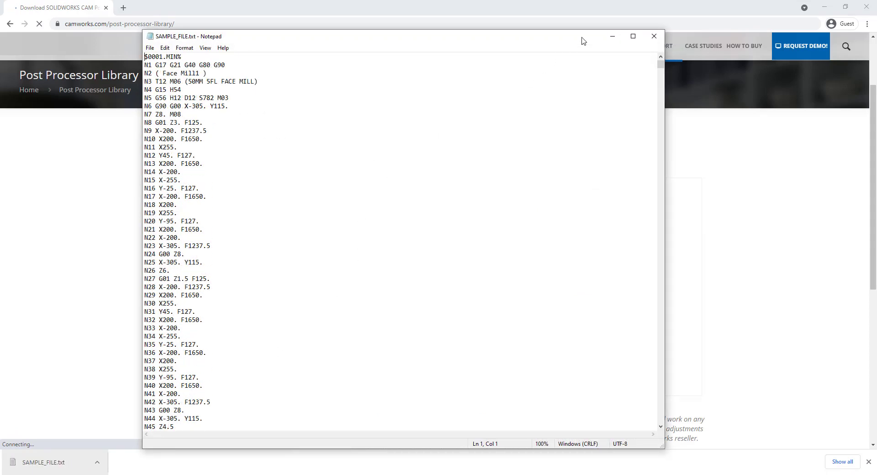
{"action": "left_click", "coordinate": [654, 36]}
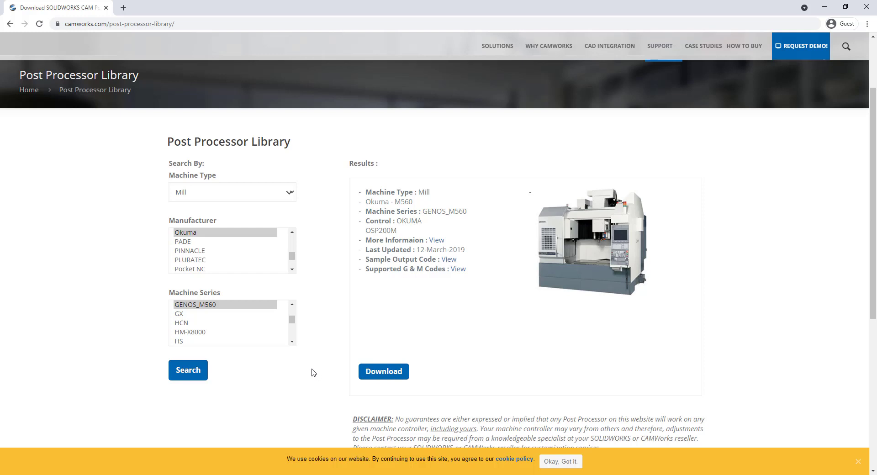
{"action": "scroll", "coordinate": [538, 299], "scroll_direction": "up", "scroll_amount": 2}
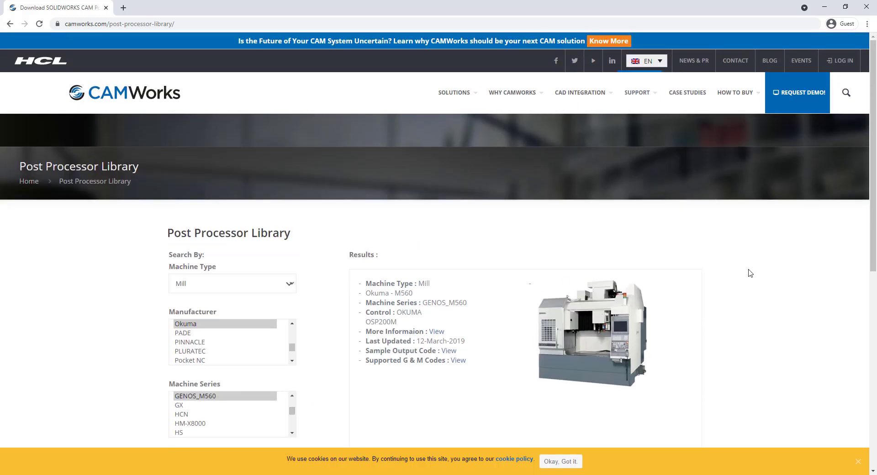
Open the Customer Area from the Support menu and enter the account login
{"action": "mouse_move", "coordinate": [642, 94]}
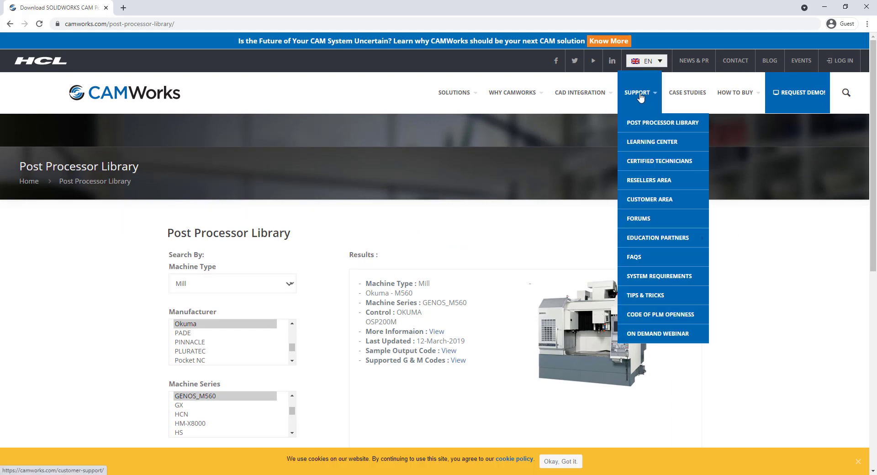
{"action": "left_click", "coordinate": [648, 201]}
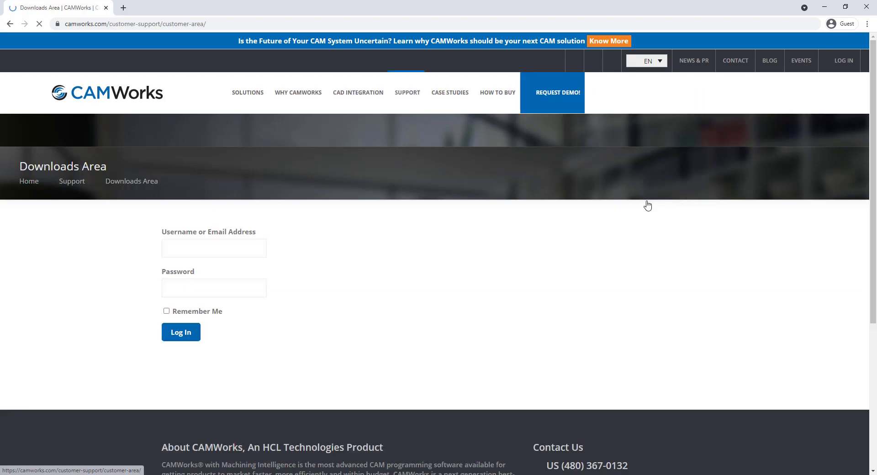
{"action": "left_click", "coordinate": [220, 251]}
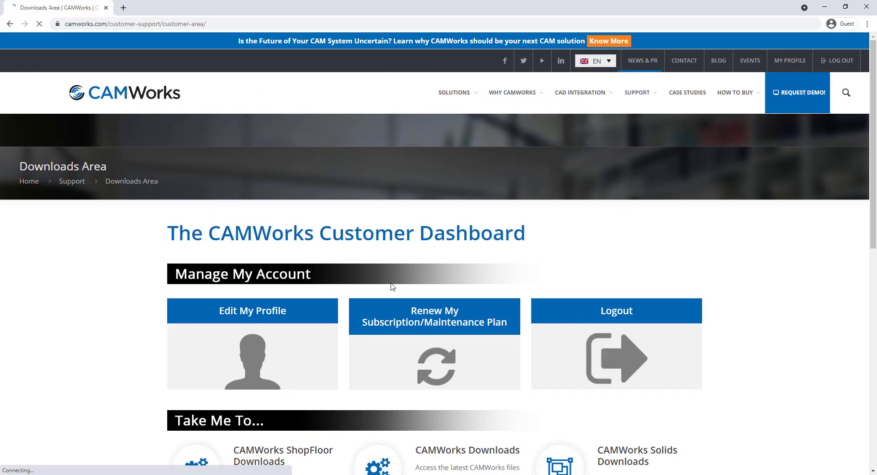
{"action": "scroll", "coordinate": [603, 259], "scroll_direction": "down", "scroll_amount": 6}
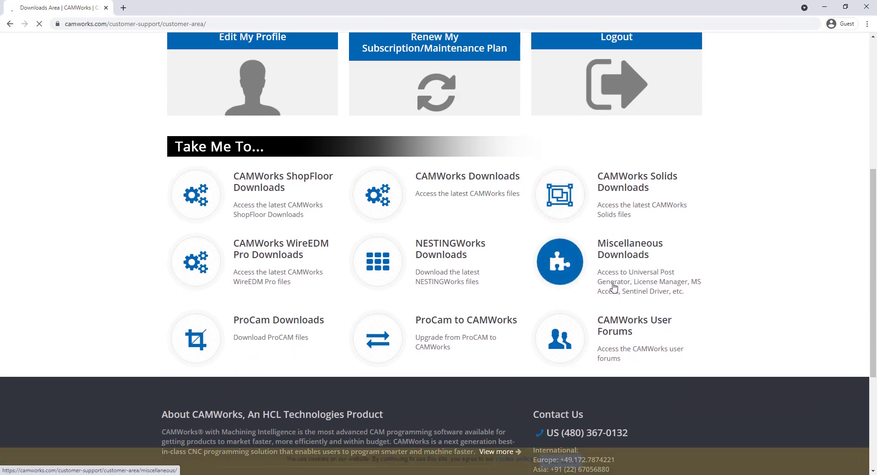
Open Miscellaneous Downloads and jump to the Universal Post Generator section
{"action": "left_click", "coordinate": [672, 284]}
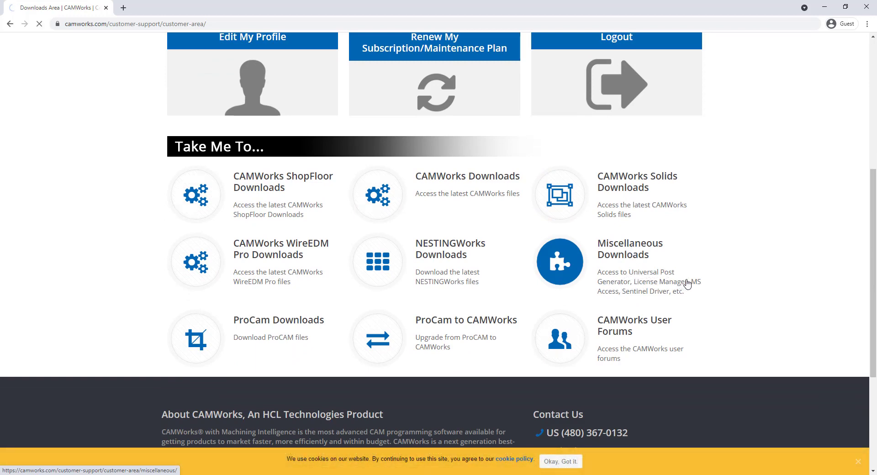
{"action": "scroll", "coordinate": [675, 304], "scroll_direction": "down", "scroll_amount": 2}
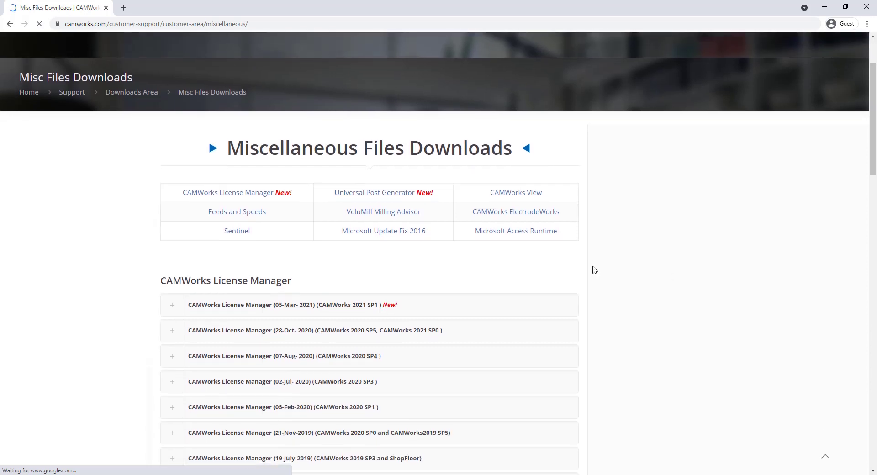
{"action": "left_click", "coordinate": [378, 194]}
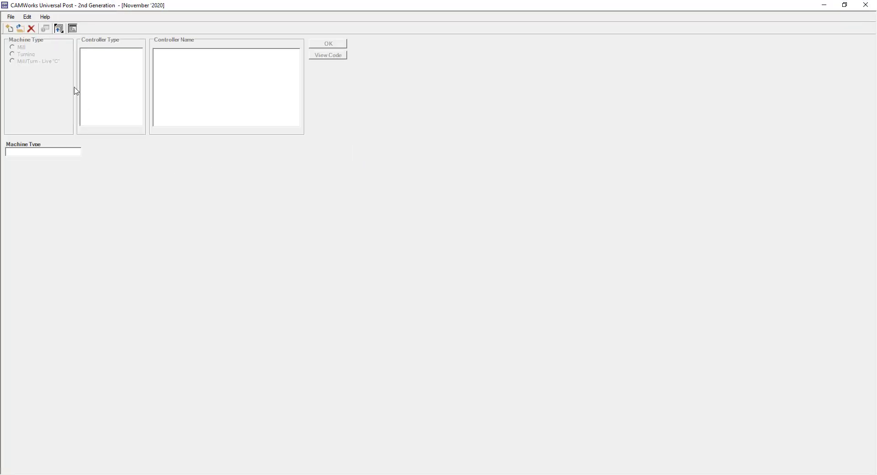
Create a new Fanuc HAAS VF 3axis mill post source, previewing its sample G-code before confirming
{"action": "left_click", "coordinate": [9, 29]}
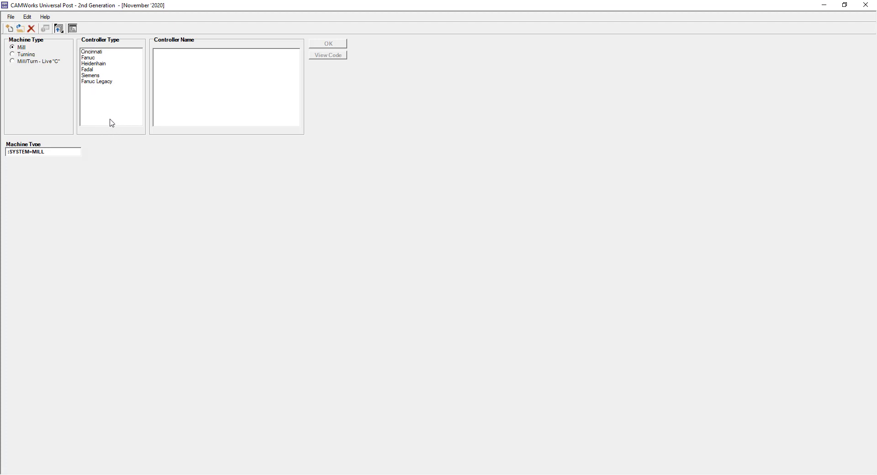
{"action": "left_click", "coordinate": [92, 58]}
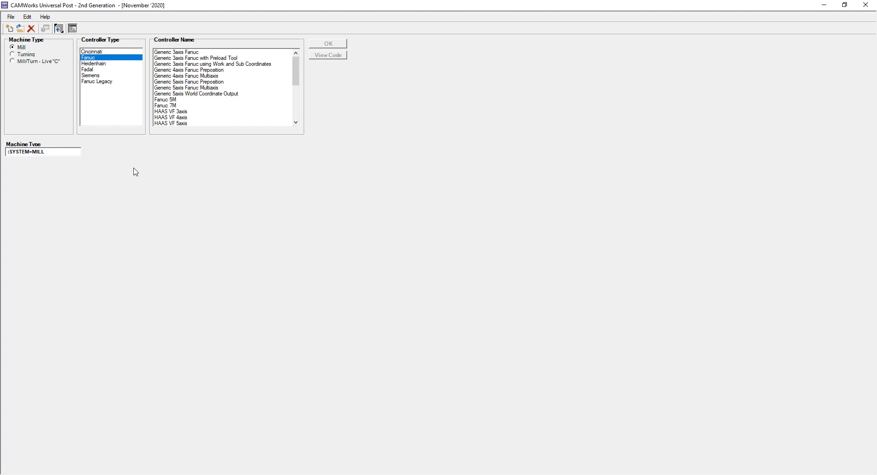
{"action": "left_click", "coordinate": [166, 112]}
{"action": "left_click", "coordinate": [328, 55]}
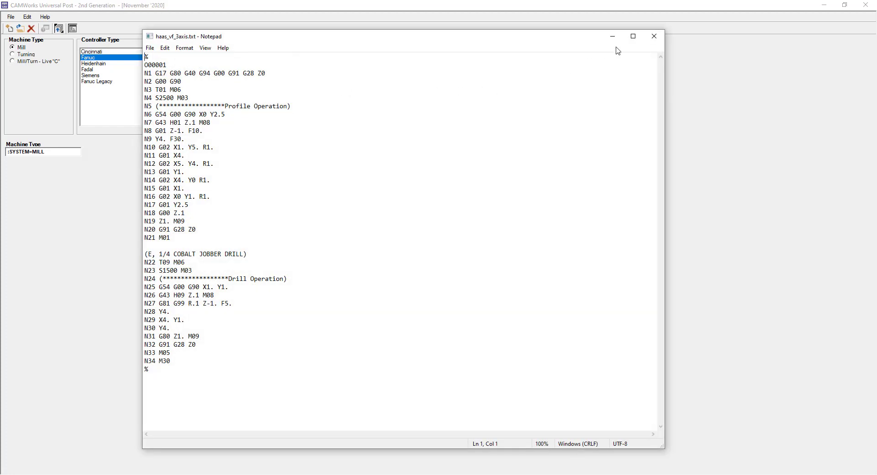
{"action": "left_click", "coordinate": [655, 36]}
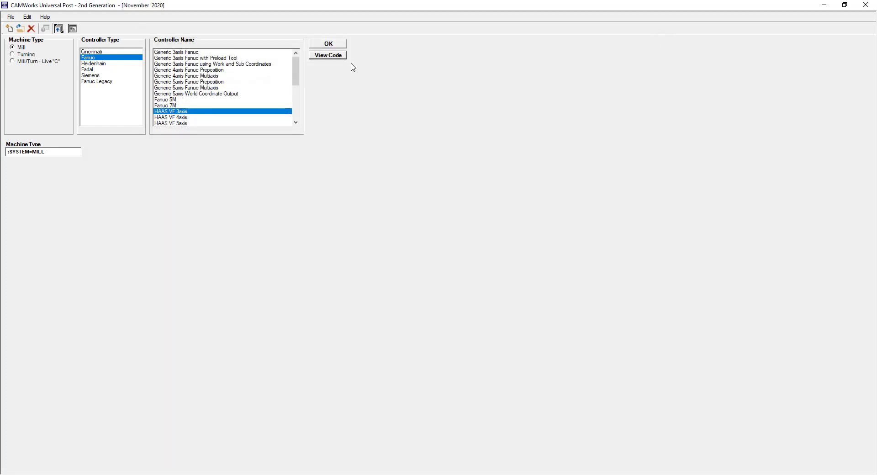
{"action": "left_click", "coordinate": [330, 45]}
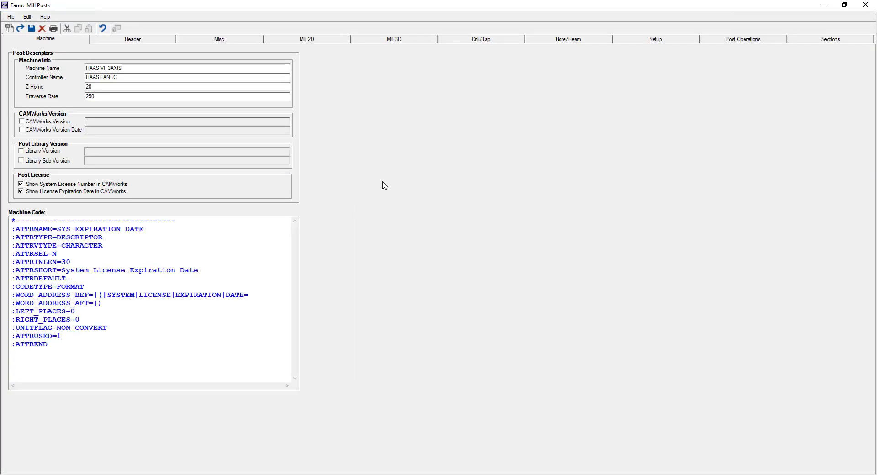
Review the HAAS post's Misc, Mill 2D and Mill 3D operation settings
{"action": "left_click", "coordinate": [191, 39]}
{"action": "left_click", "coordinate": [289, 41]}
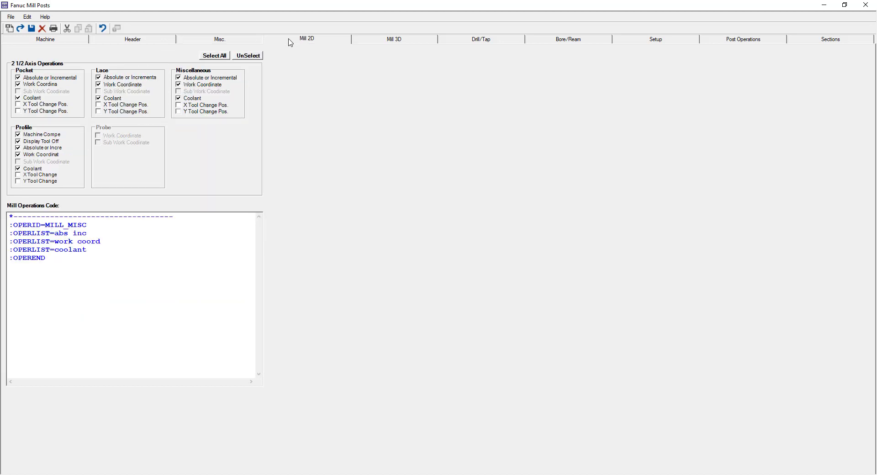
{"action": "left_click", "coordinate": [379, 40]}
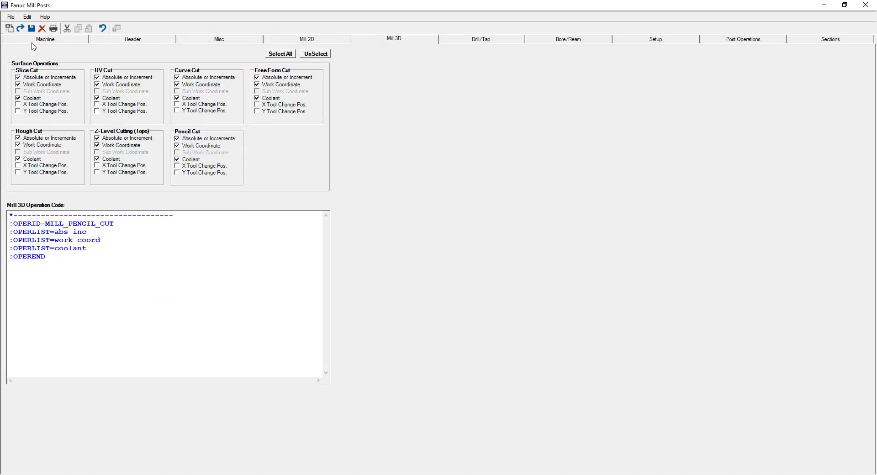
Compile the post source, then bring up the Help menu references
{"action": "left_click", "coordinate": [11, 17]}
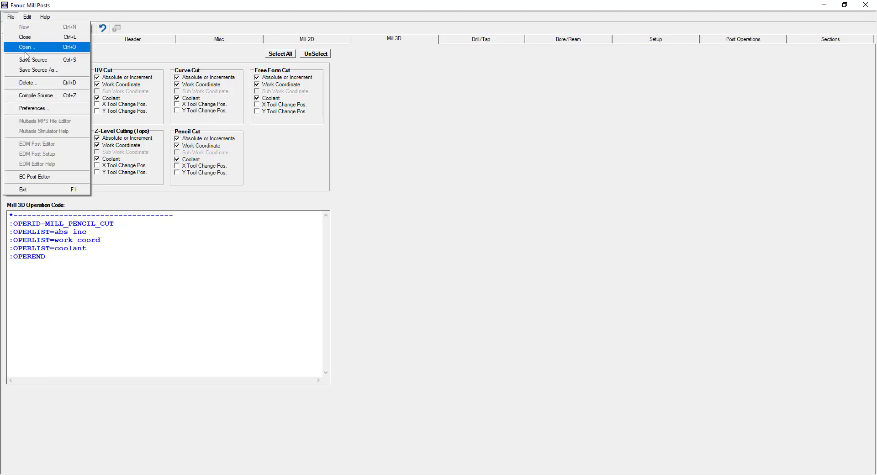
{"action": "left_click", "coordinate": [37, 95]}
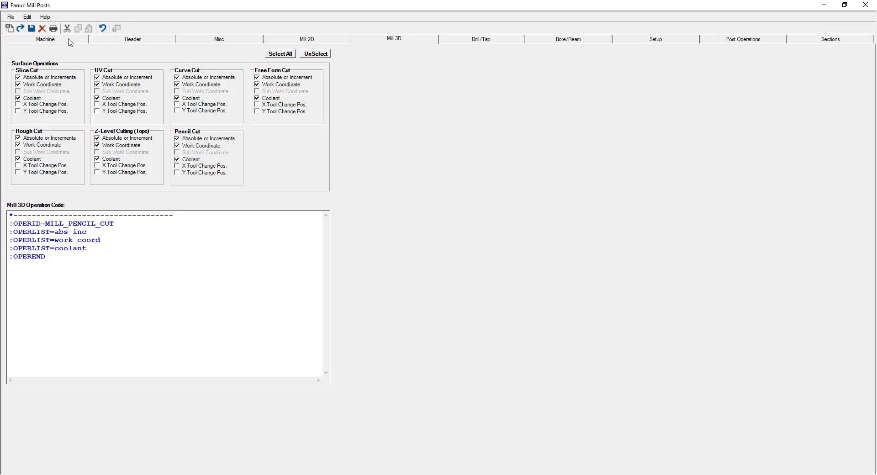
{"action": "left_click", "coordinate": [45, 17]}
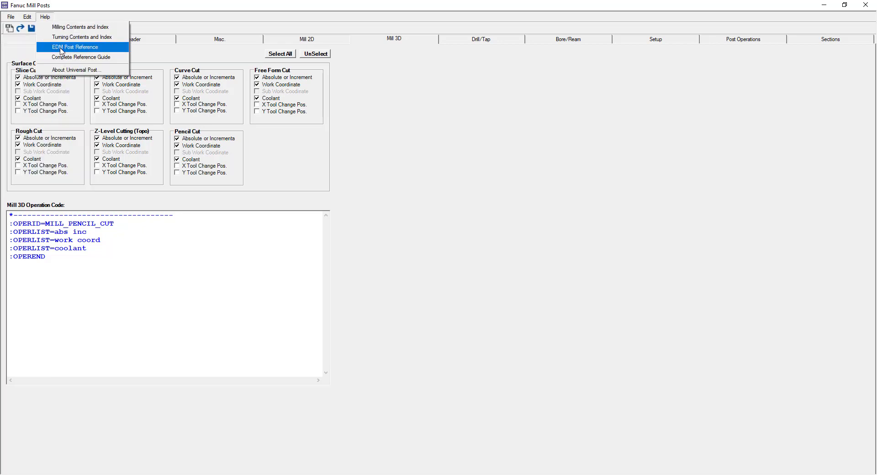